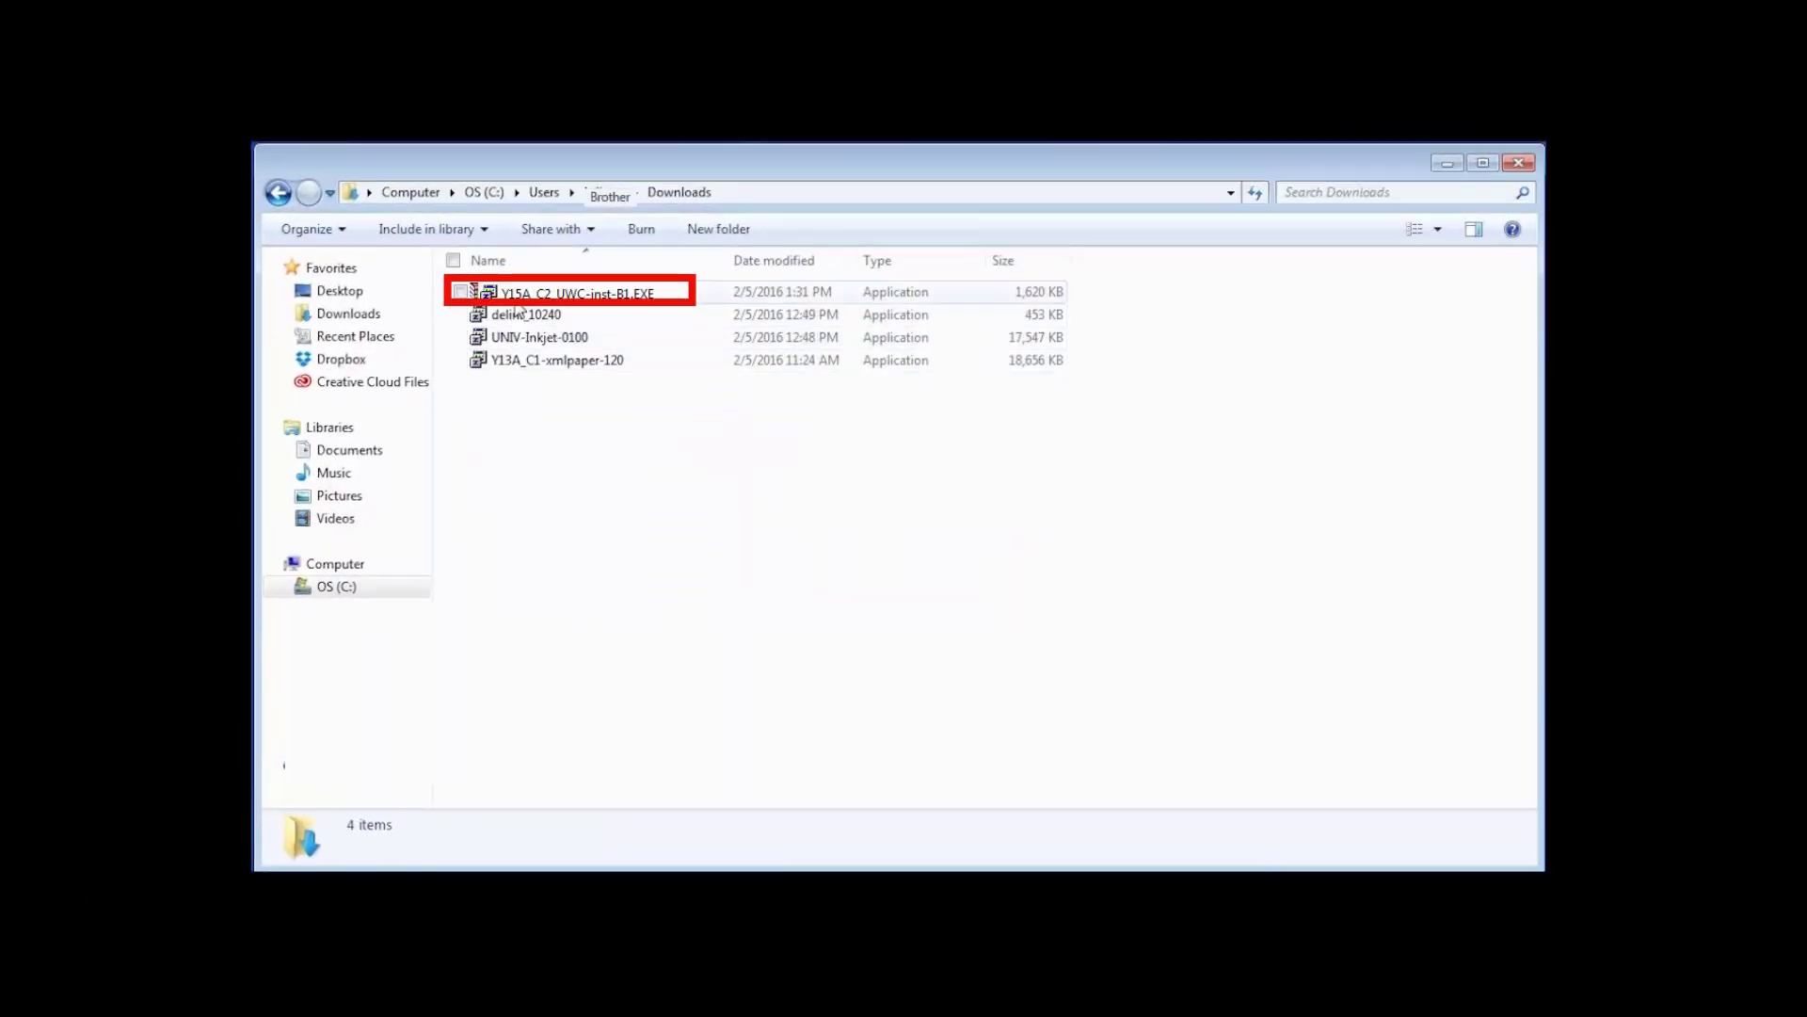
# Launch the downloaded Brother installer EXE from the Downloads folder.
pyautogui.doubleClick(566, 292)
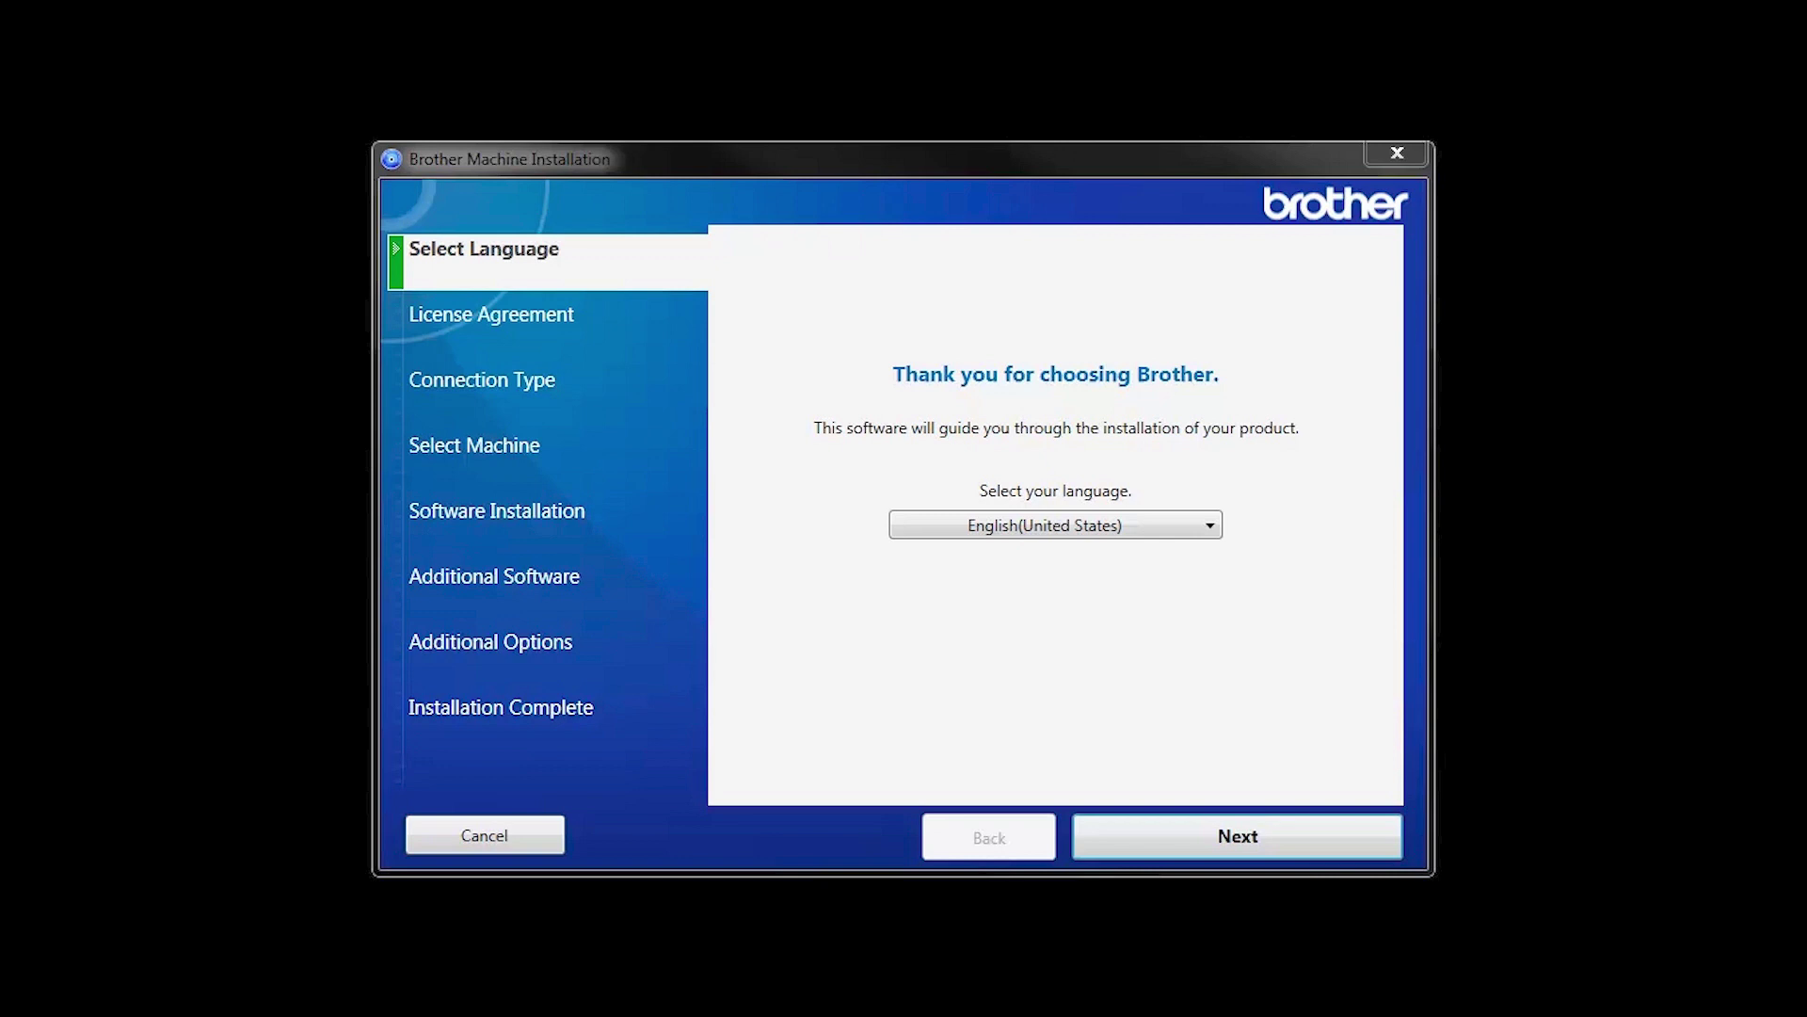
# Keep English (United States), accept the license agreement, and choose Local Connection (USB).
pyautogui.click(1307, 845)
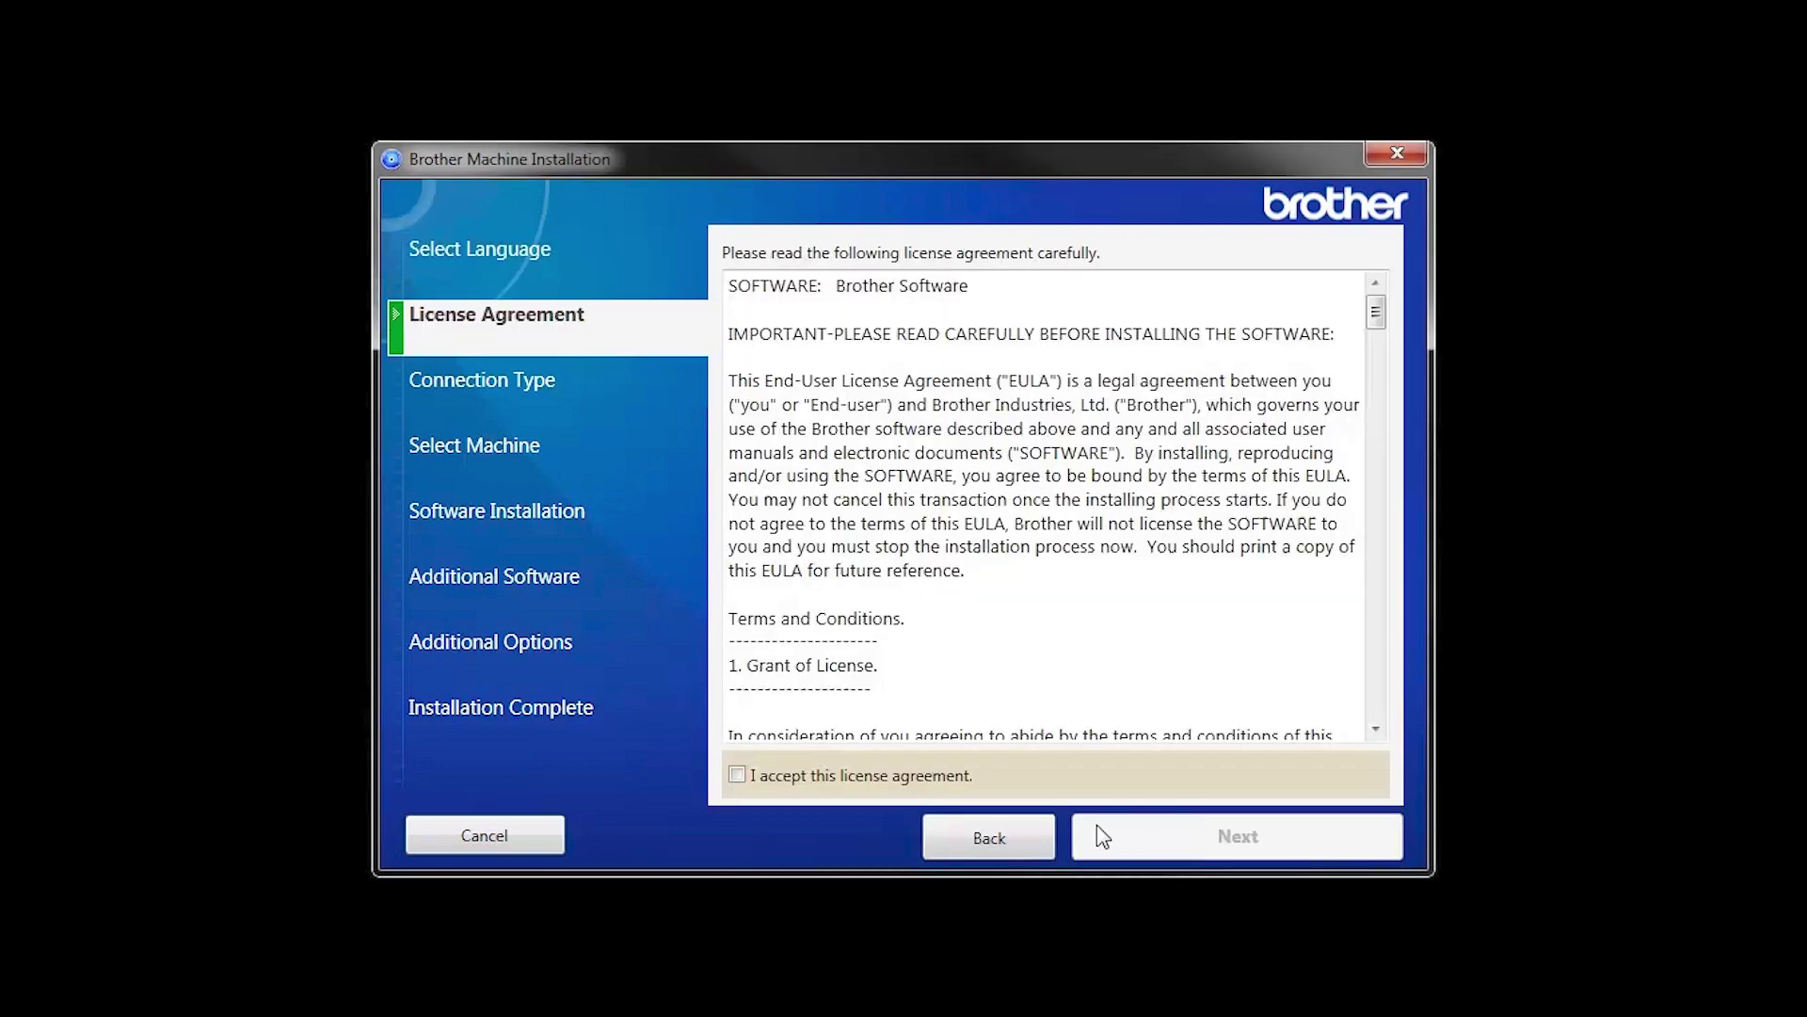
pyautogui.click(738, 775)
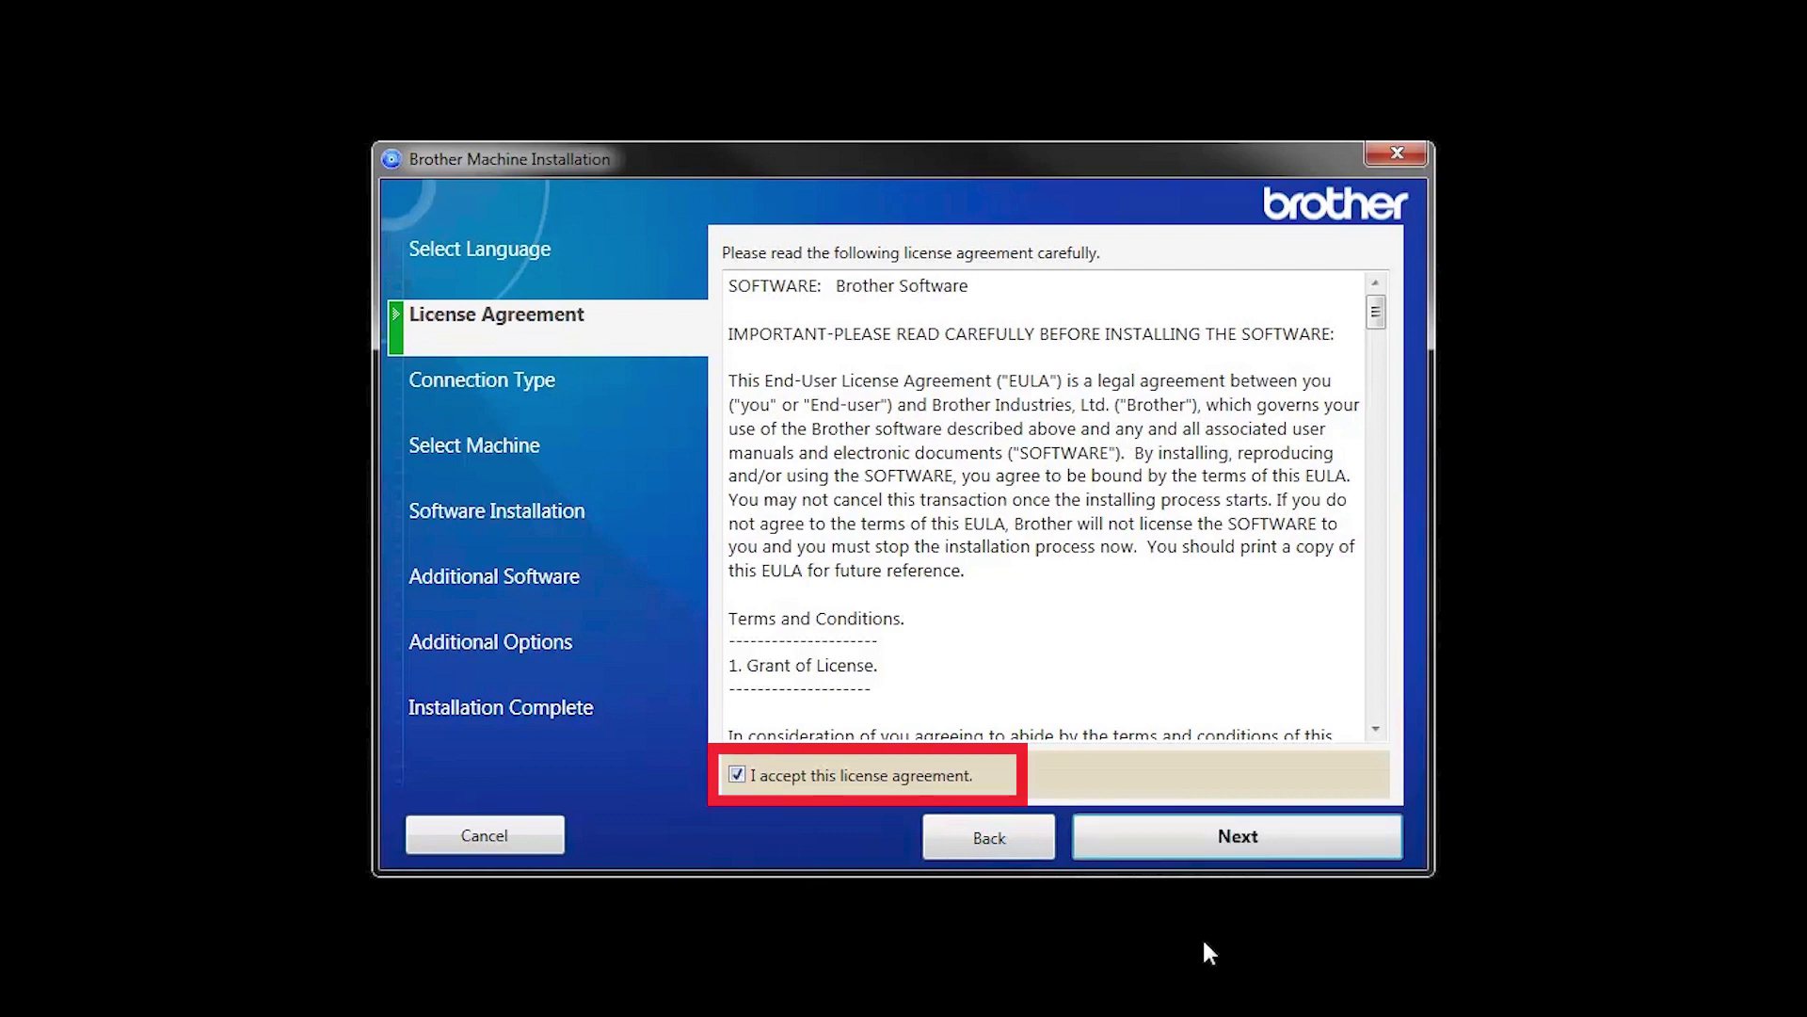
pyautogui.click(1296, 845)
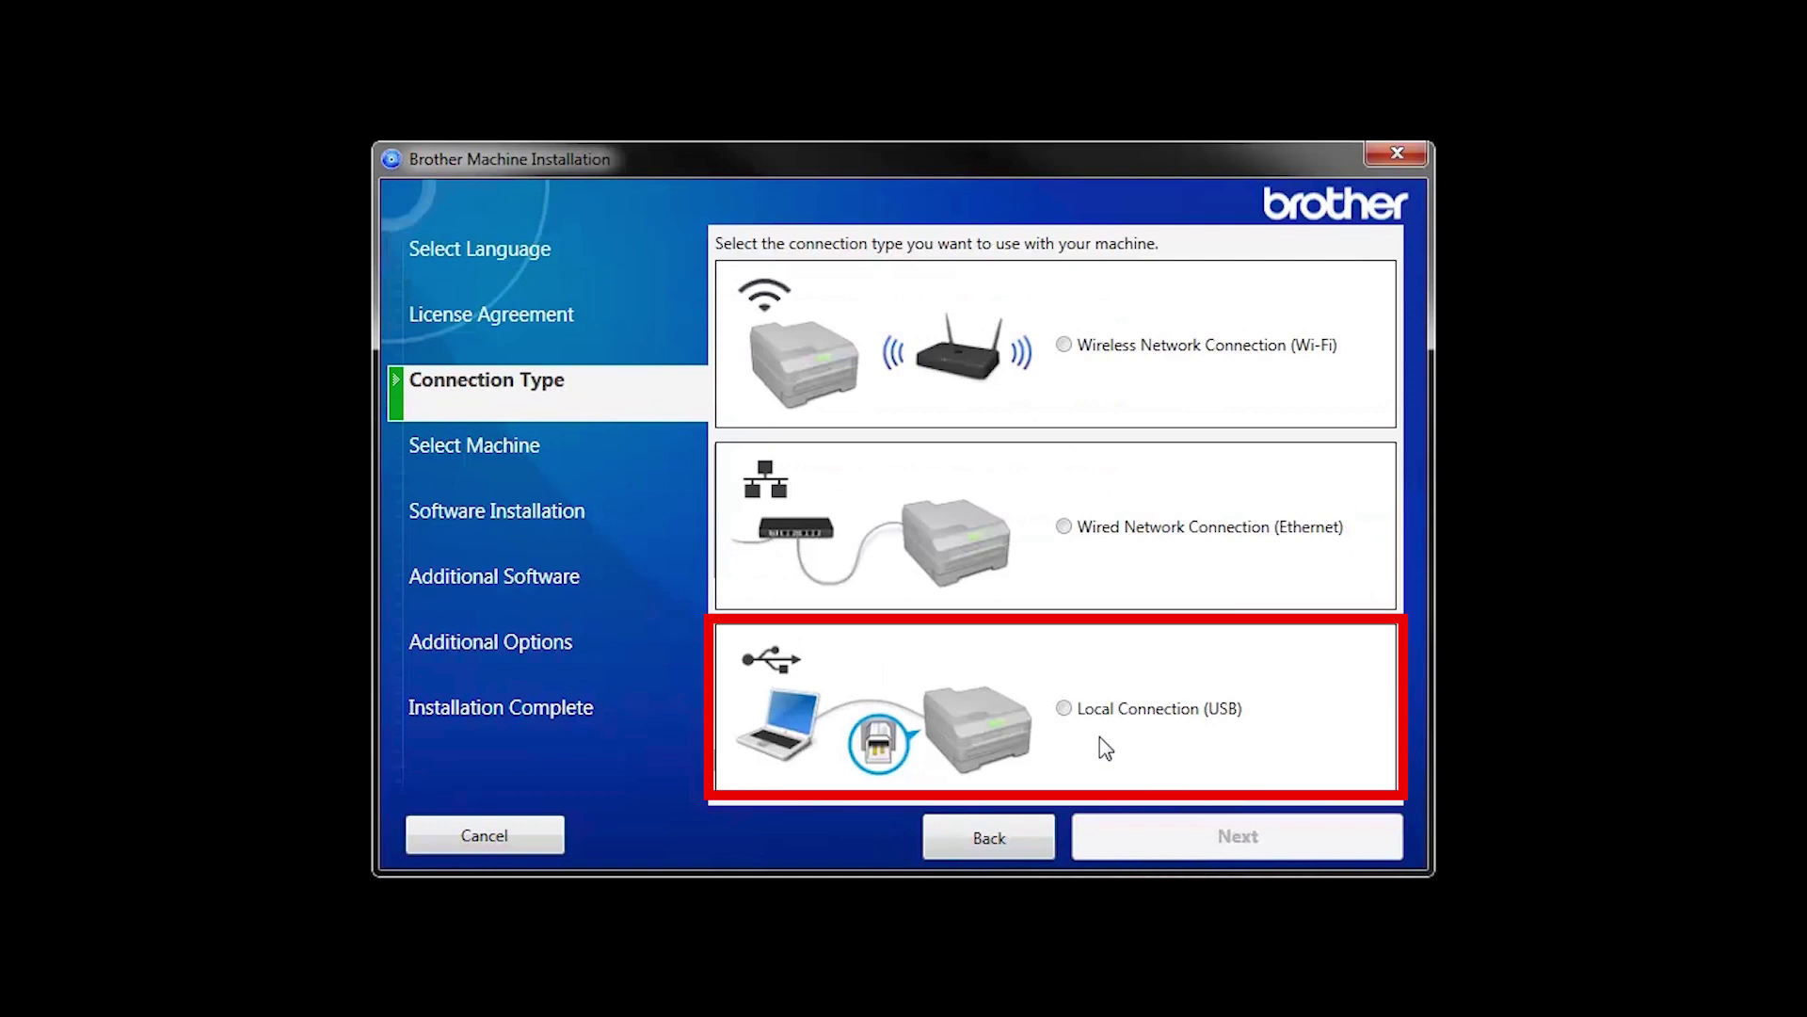
pyautogui.click(1065, 710)
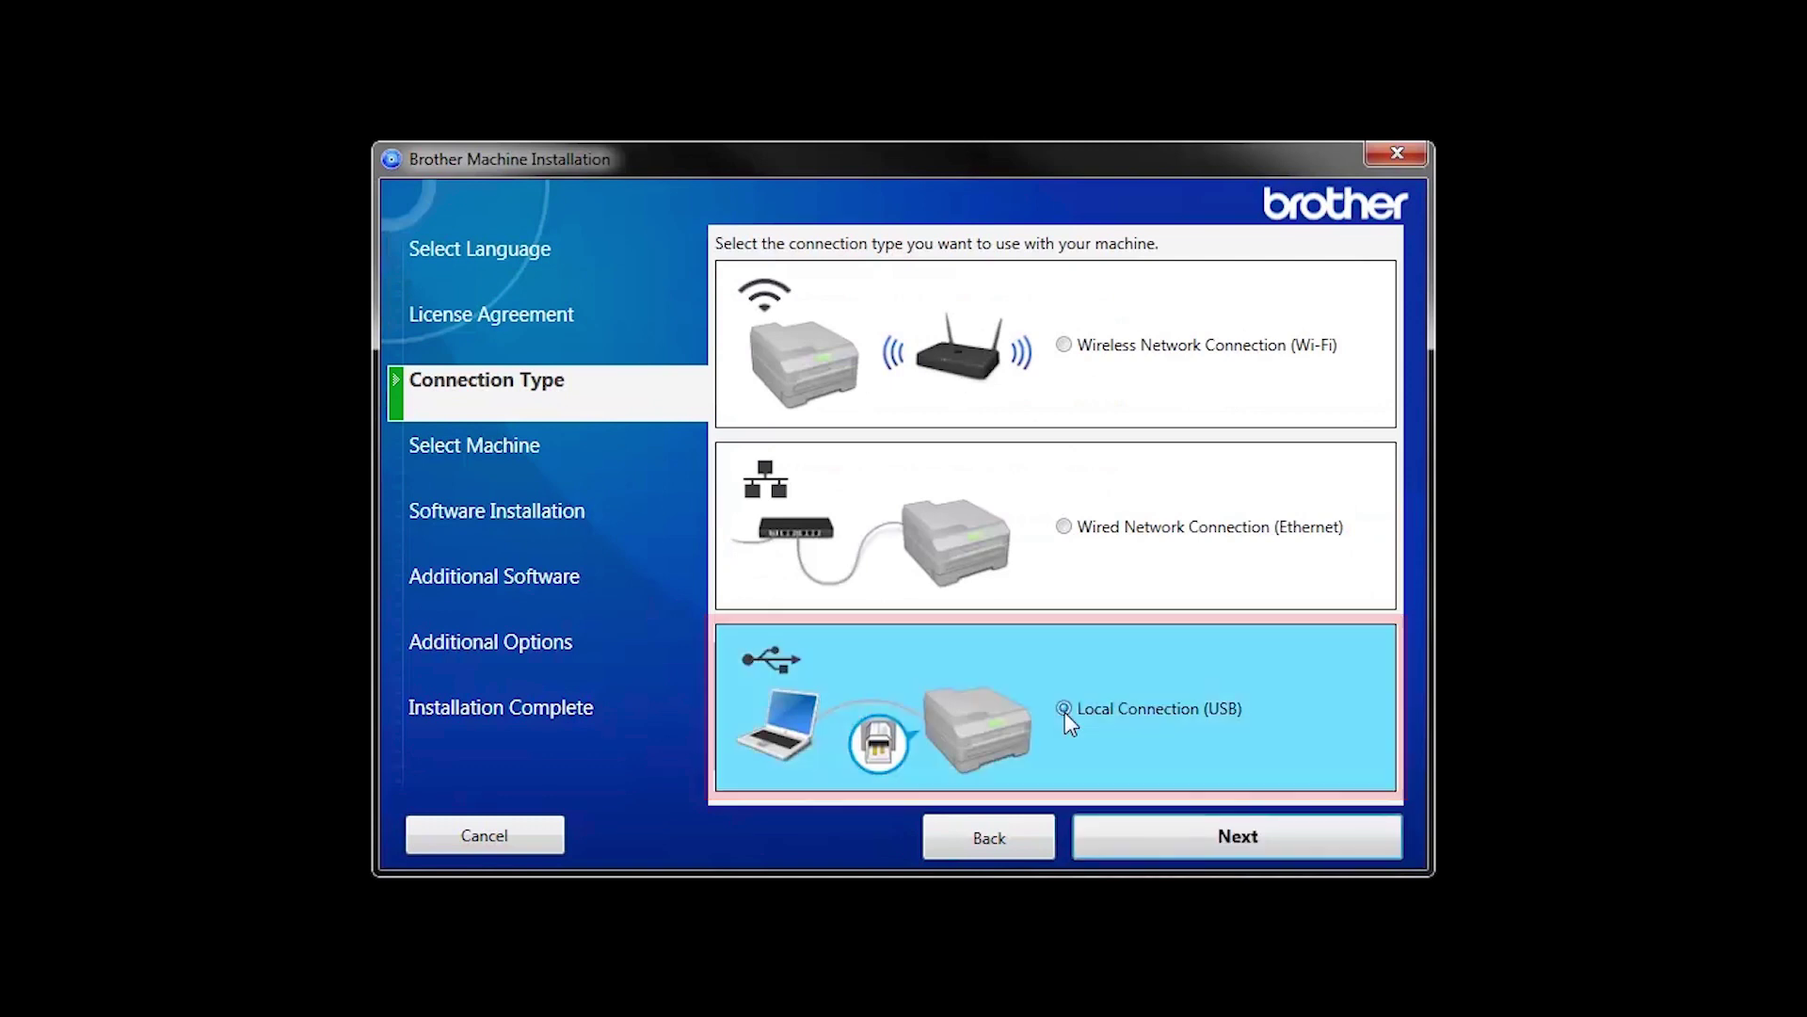
pyautogui.click(1315, 835)
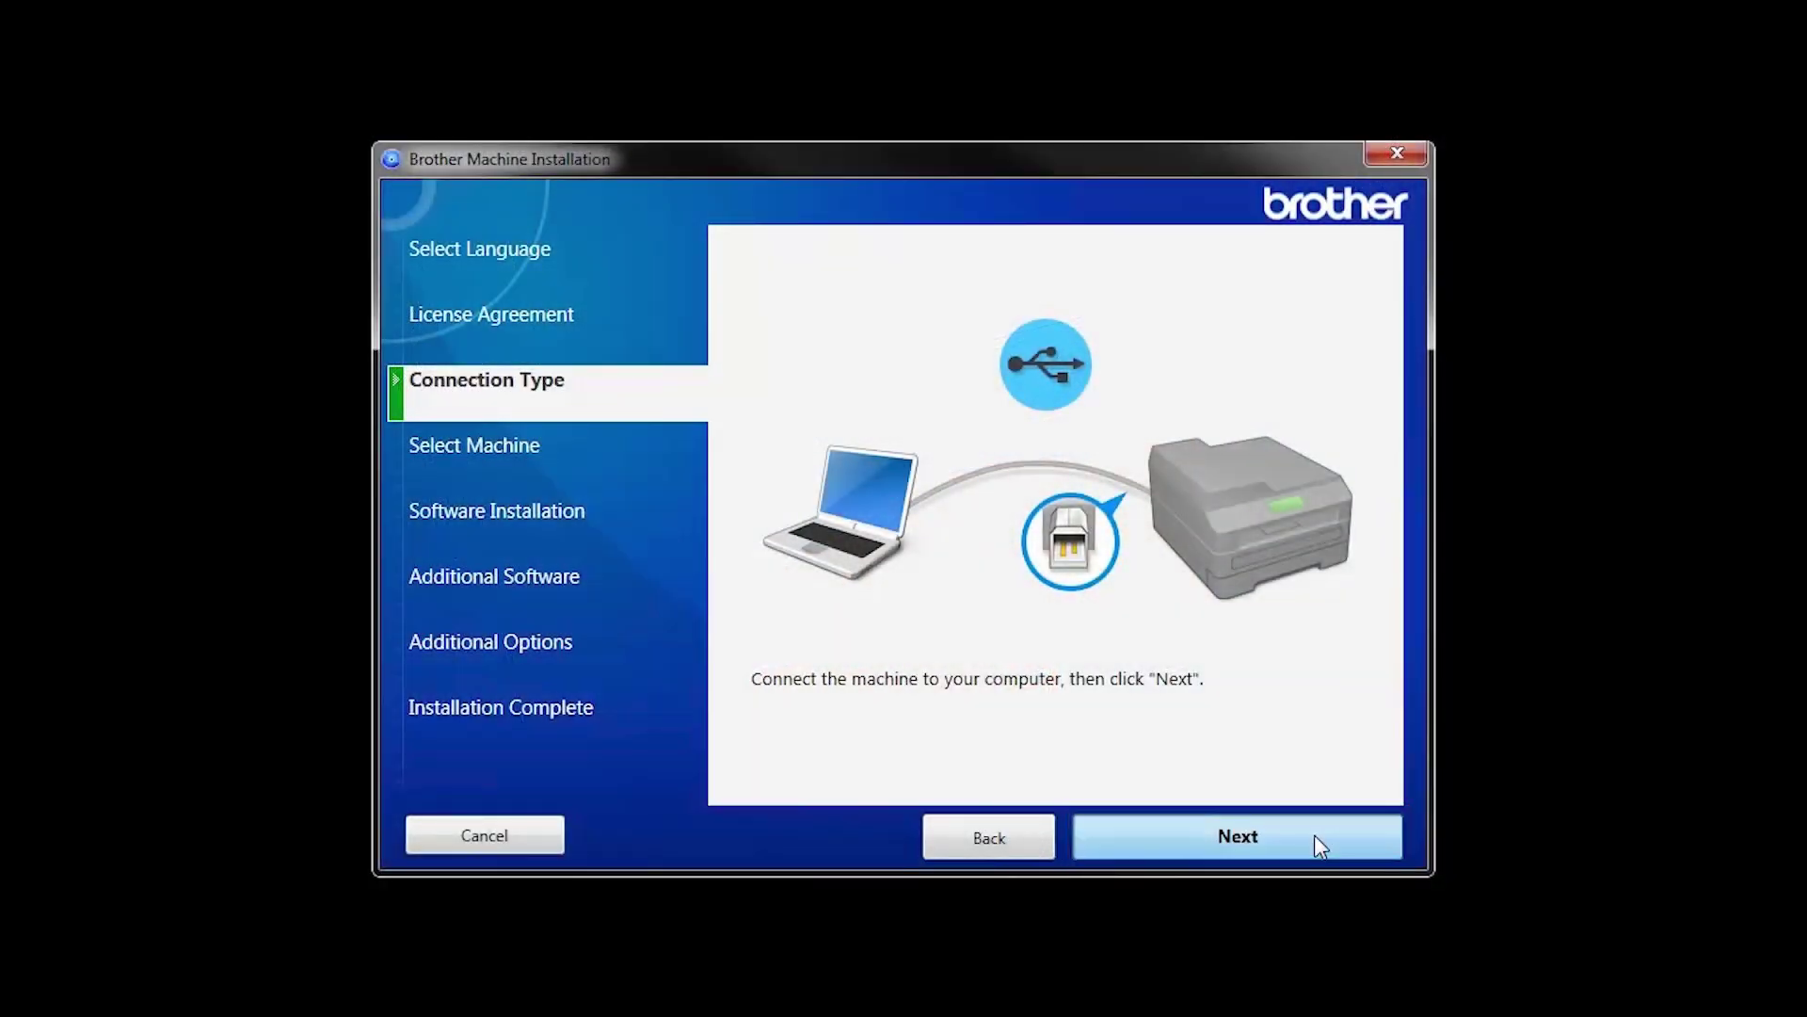
# Run the Standard (Recommended) installation, skipping PaperPort and leaving Additional Options at defaults.
pyautogui.click(1316, 836)
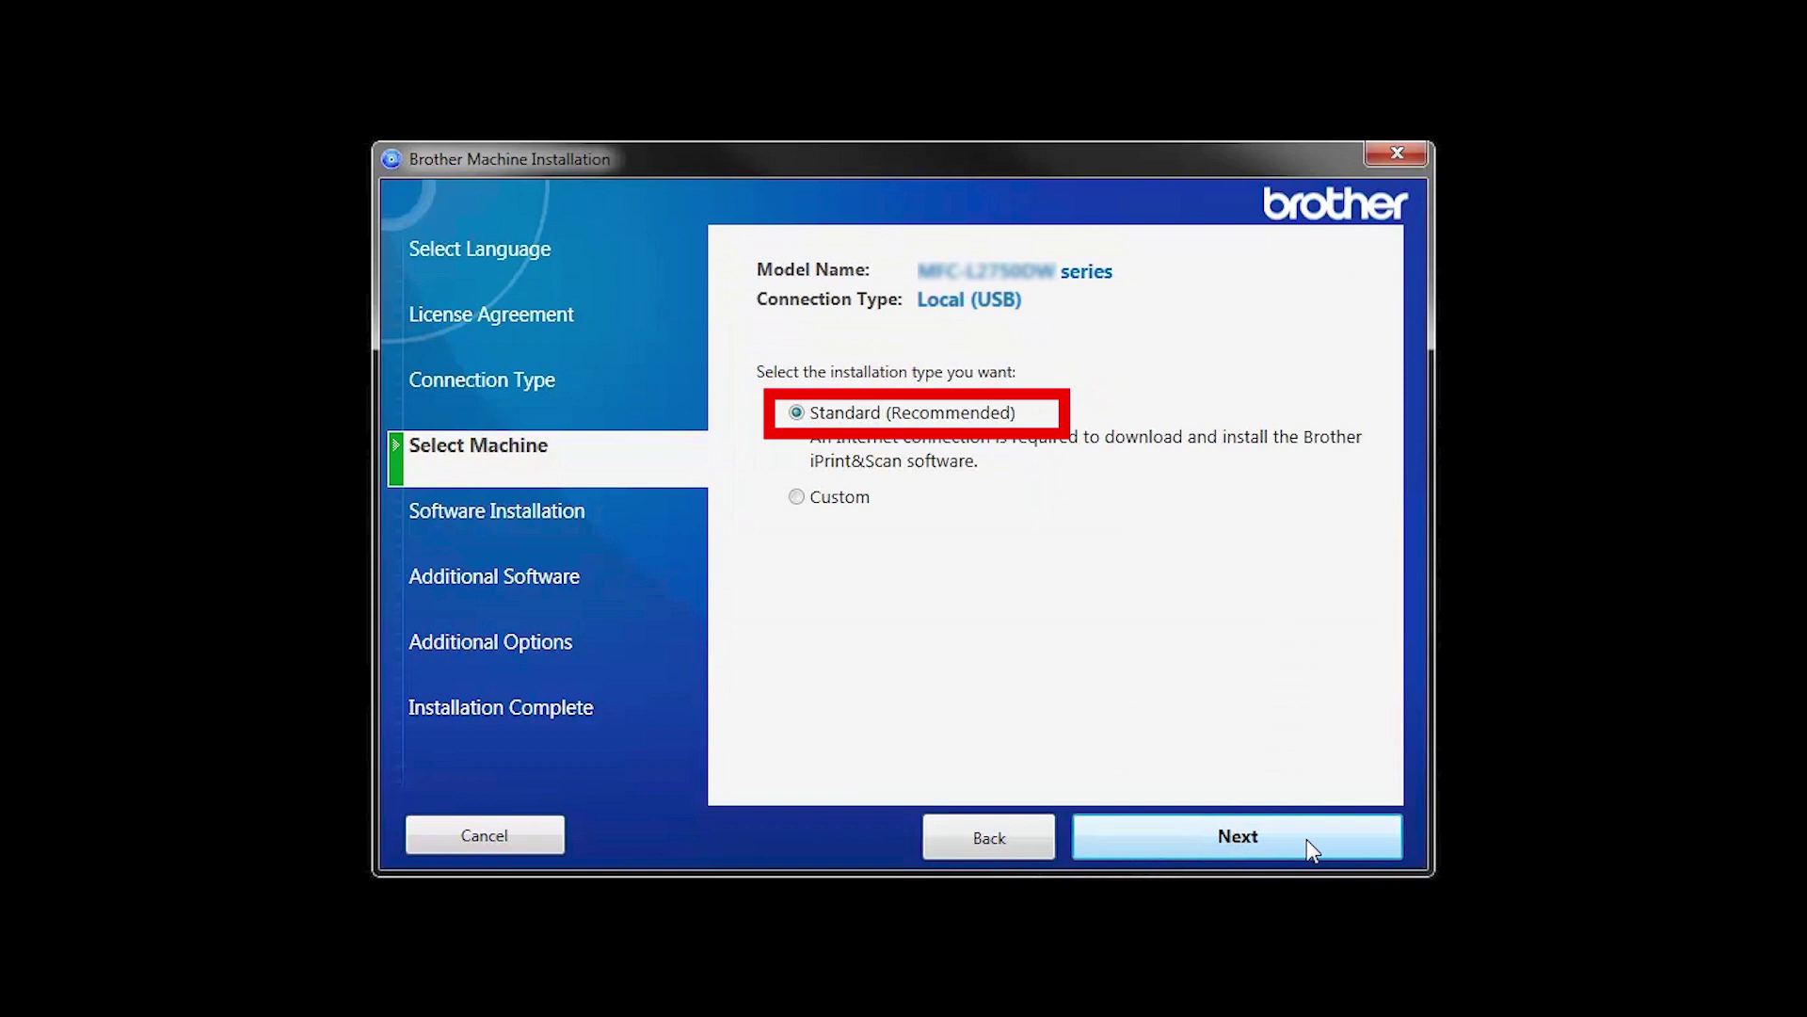
pyautogui.click(1313, 845)
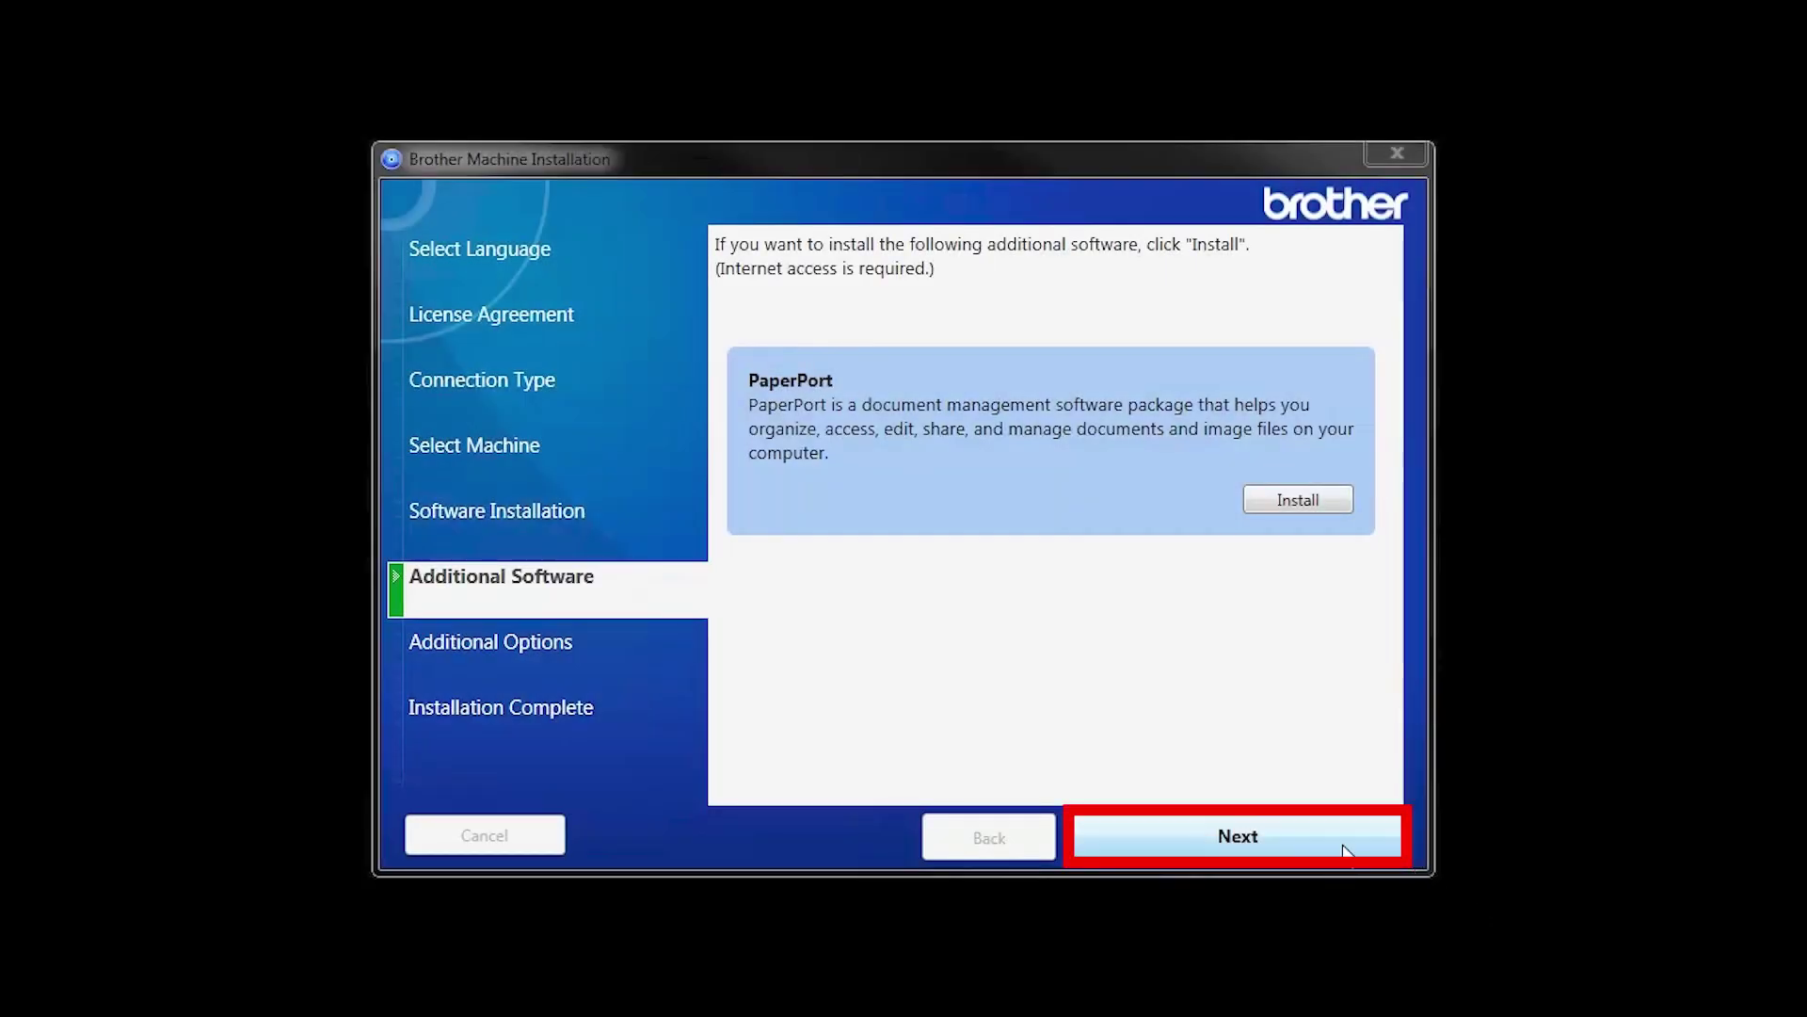
pyautogui.click(1331, 836)
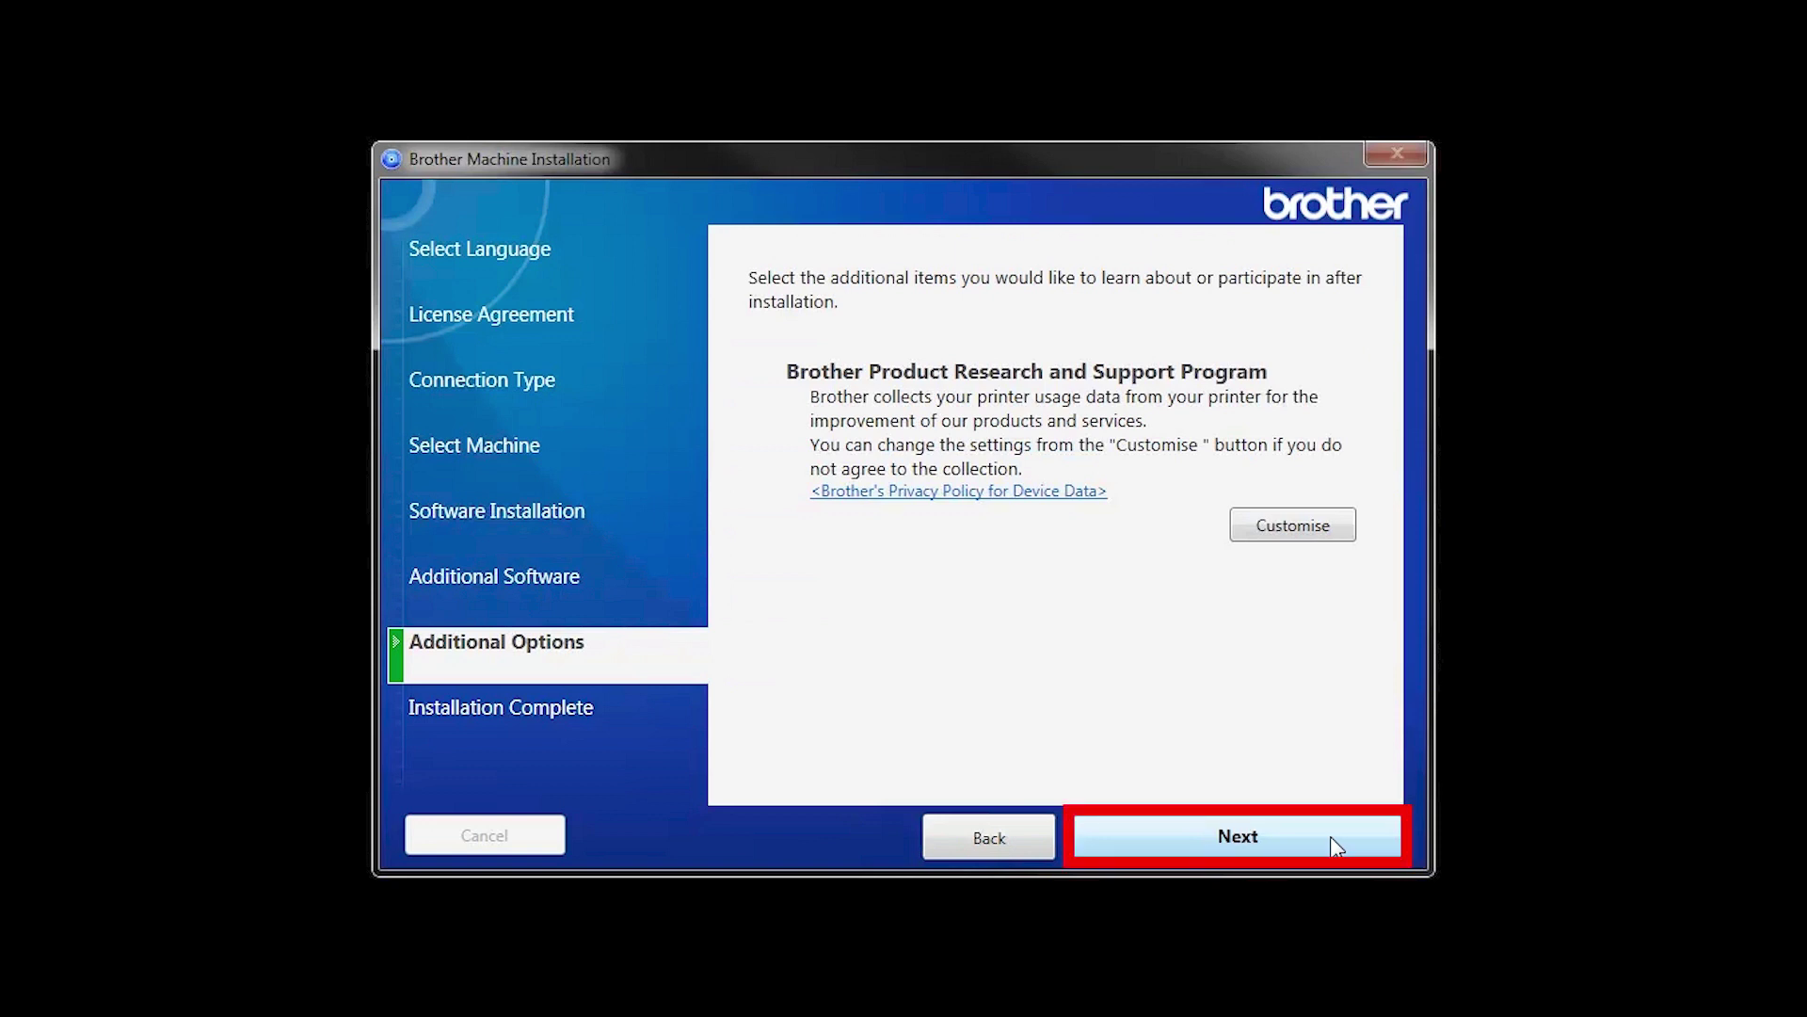
pyautogui.click(1331, 836)
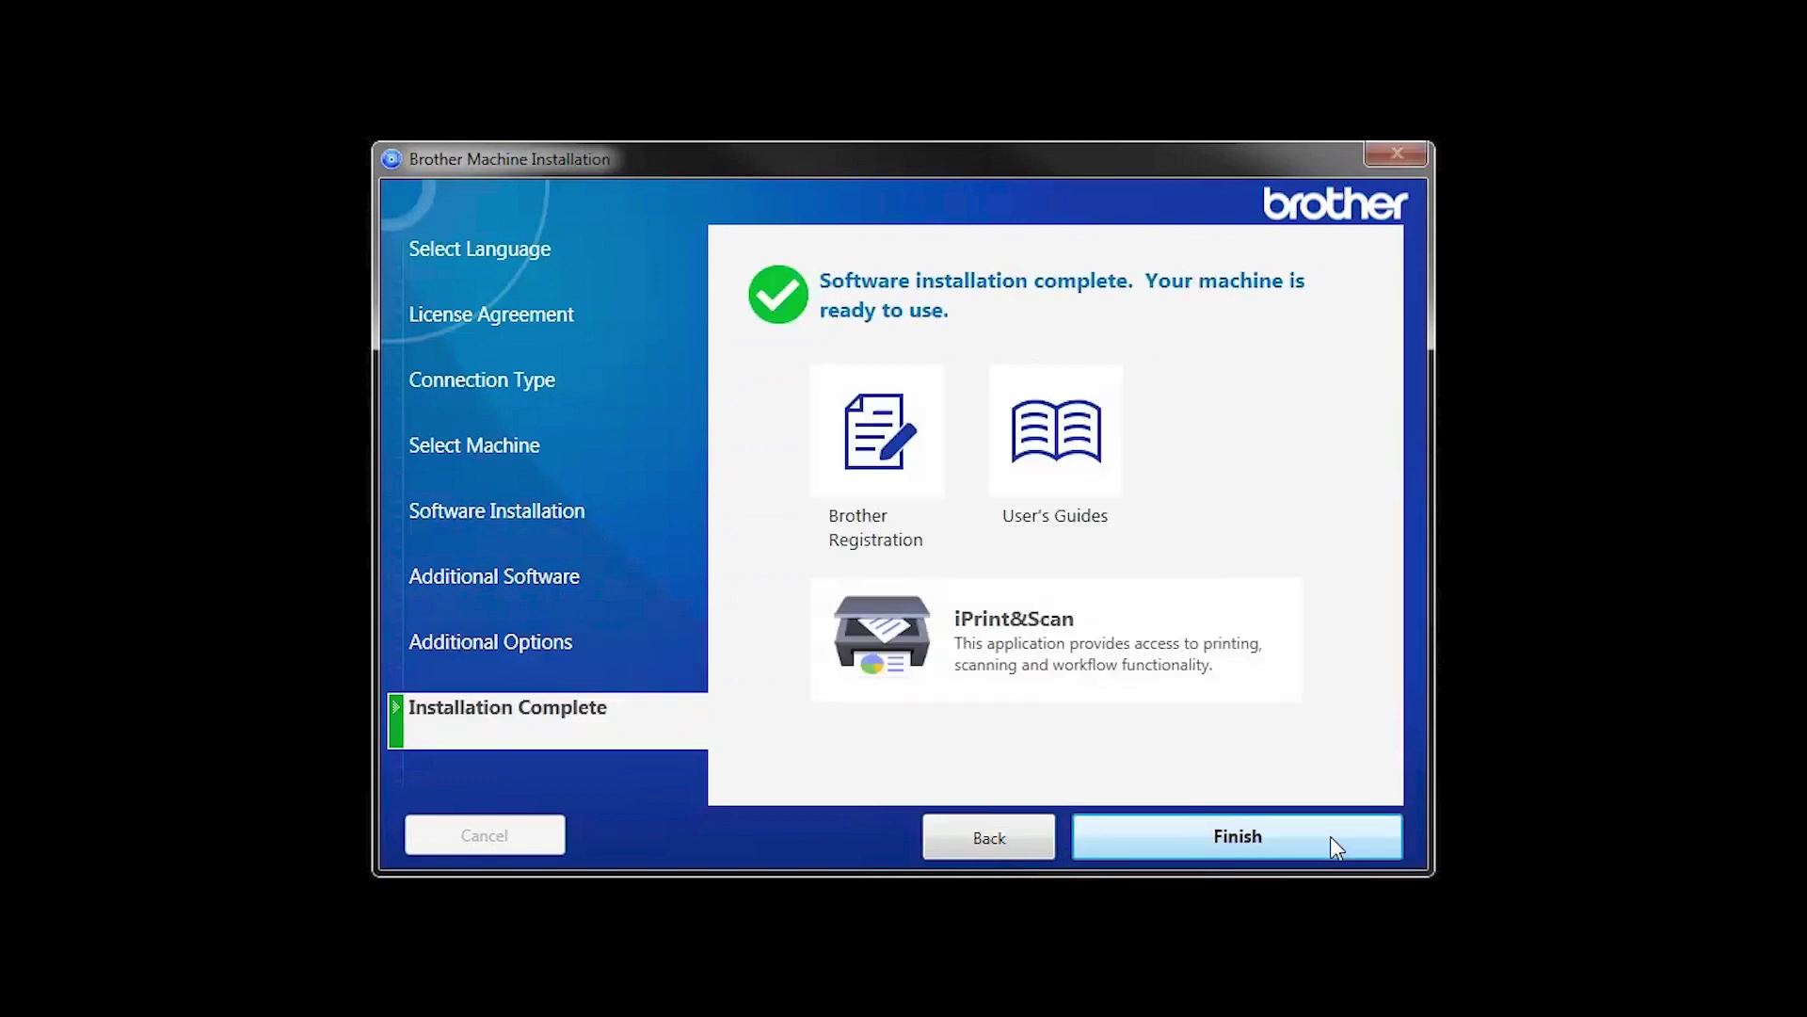